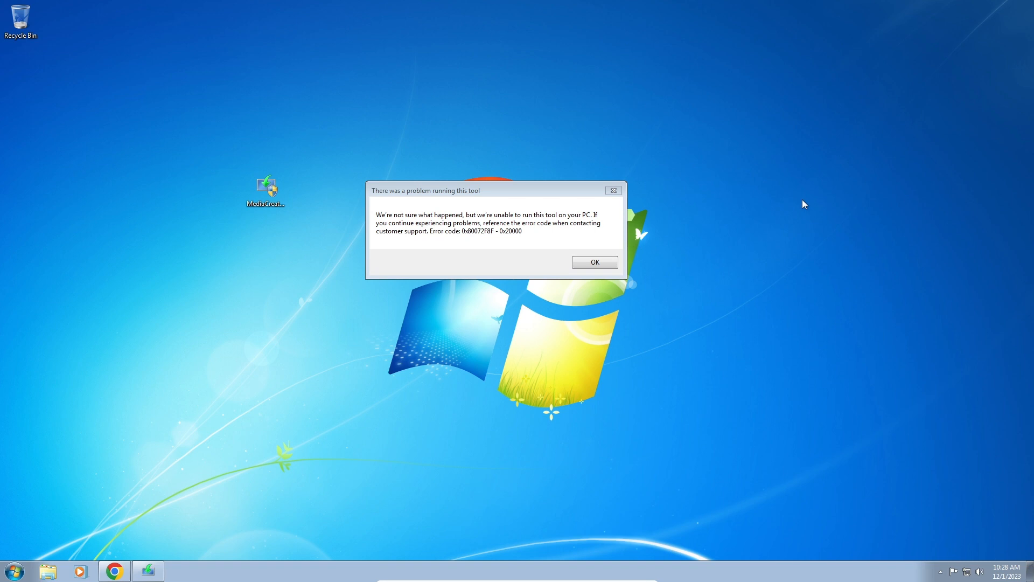
- Dismiss the media creation tool error, switch to Chrome, and open the Microsoft Update Catalog link from the TLS update article
key(Return)
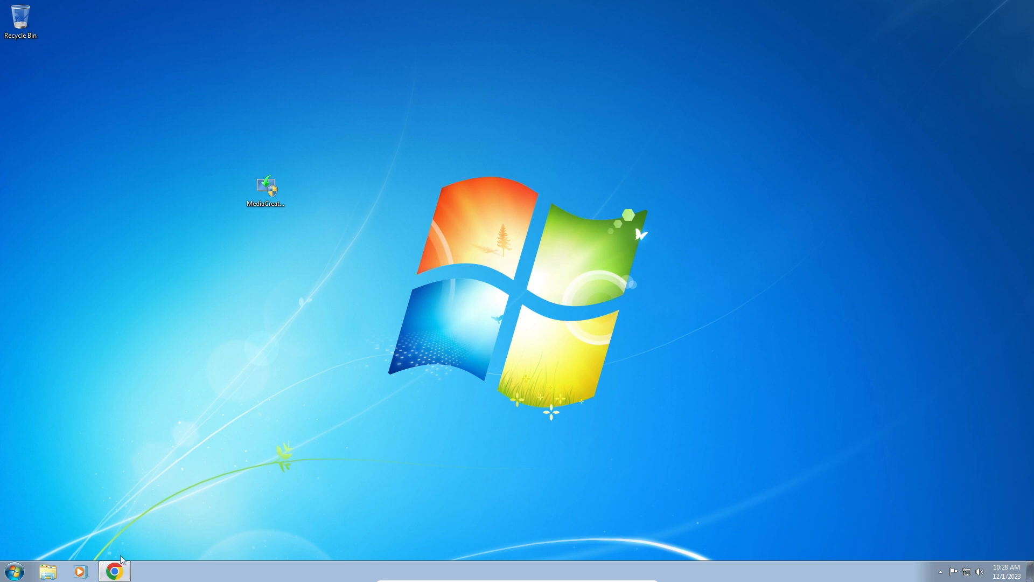
click(120, 573)
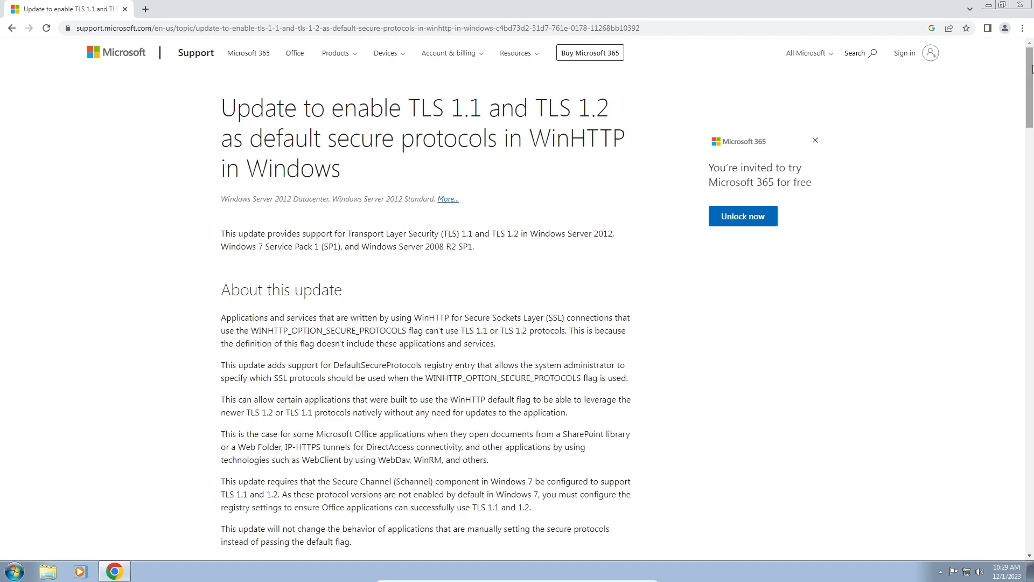
drag(1031, 66, 1029, 170)
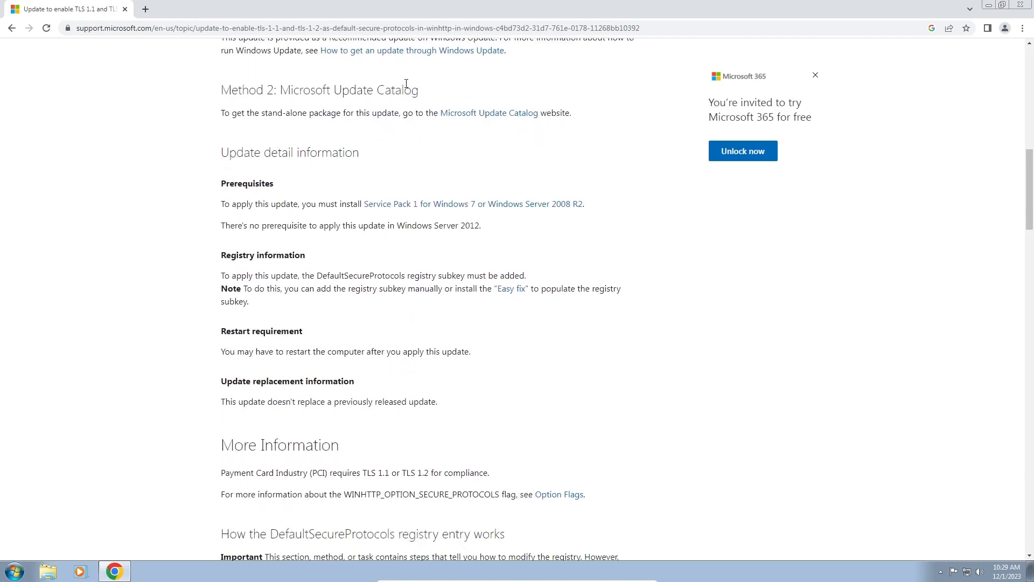
click(448, 114)
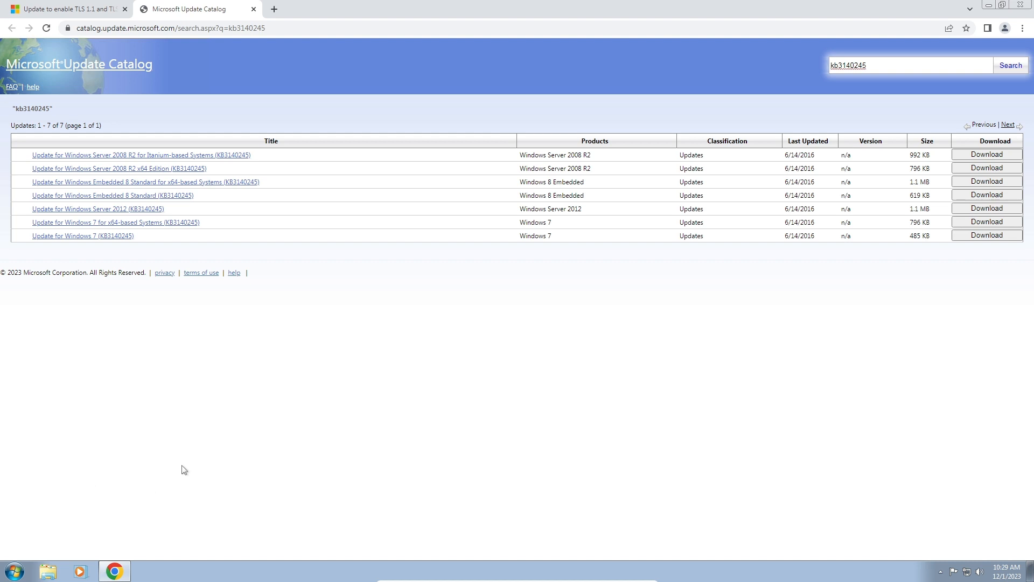
- Check the computer's system type in its system properties, and close the opened windows
click(16, 571)
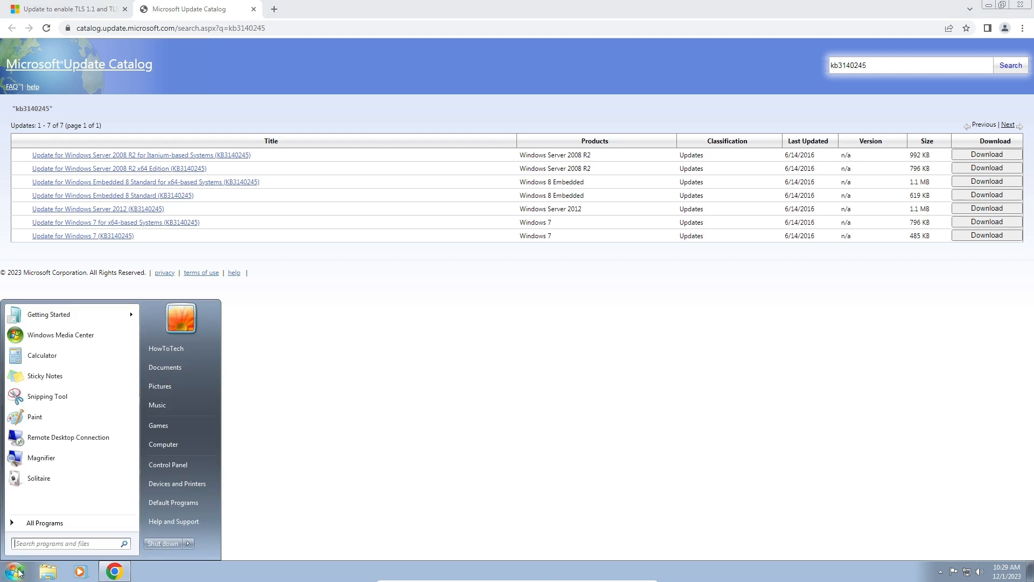
click(194, 444)
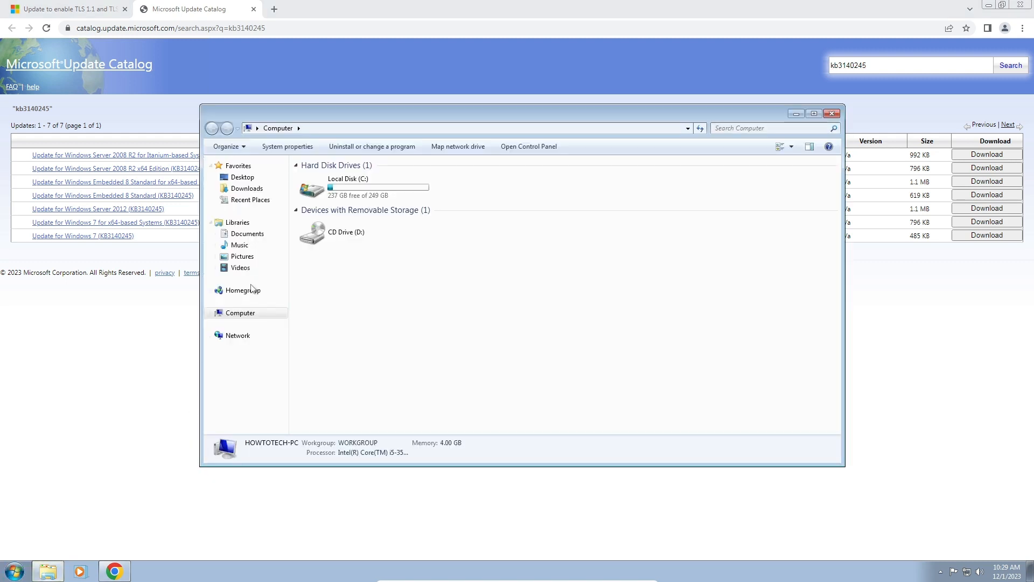
right_click(702, 295)
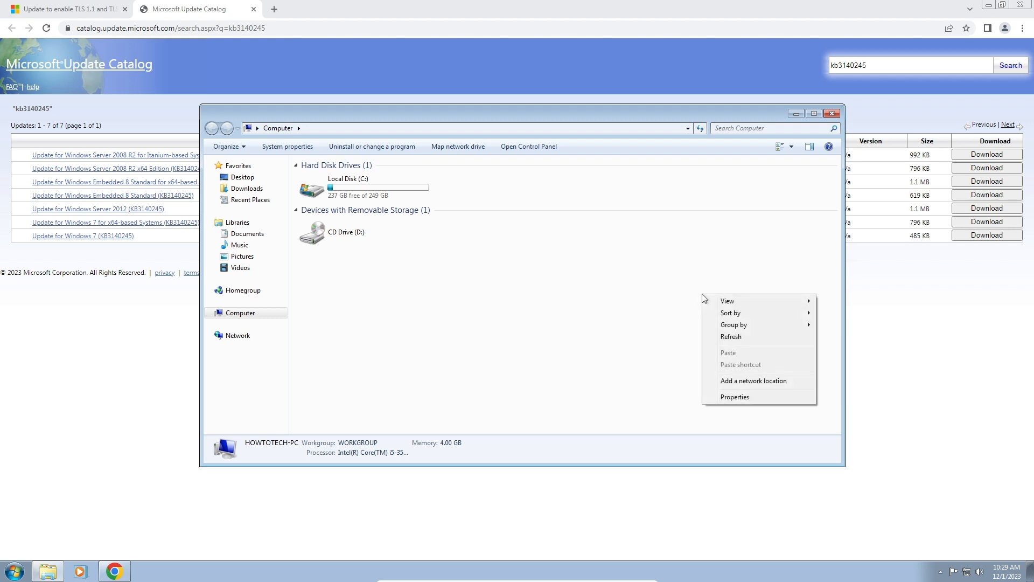
click(751, 397)
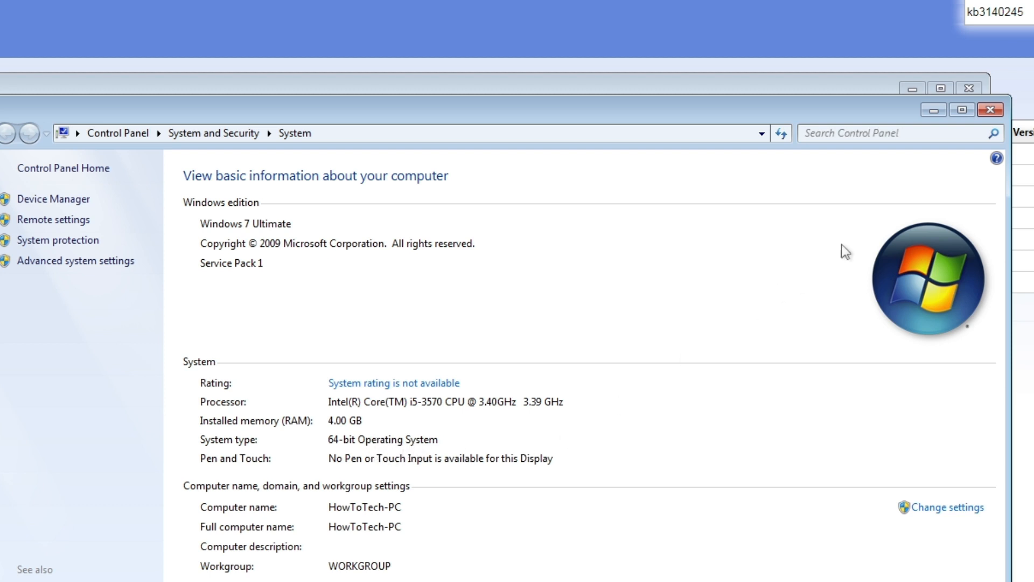
click(995, 109)
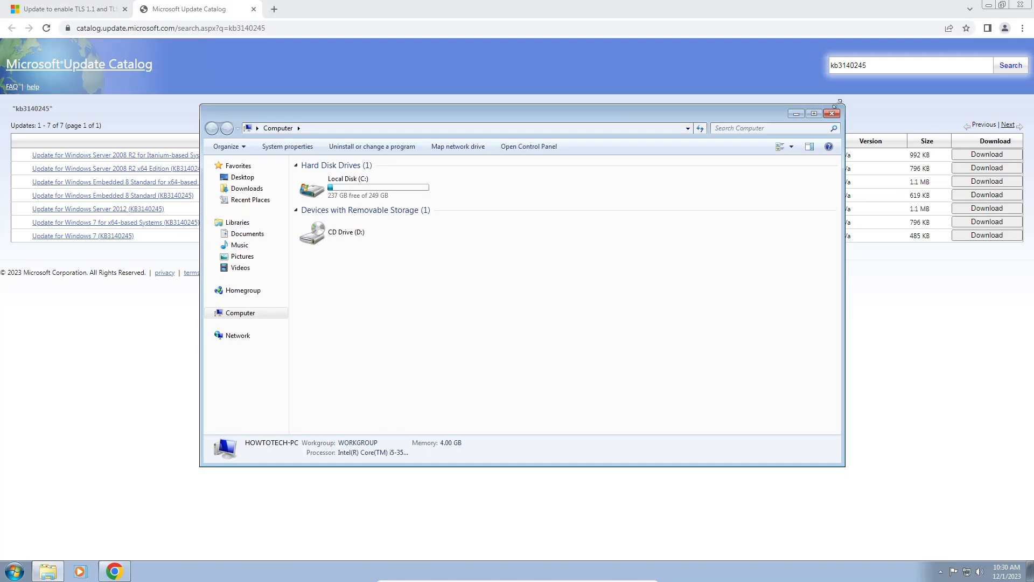
click(969, 88)
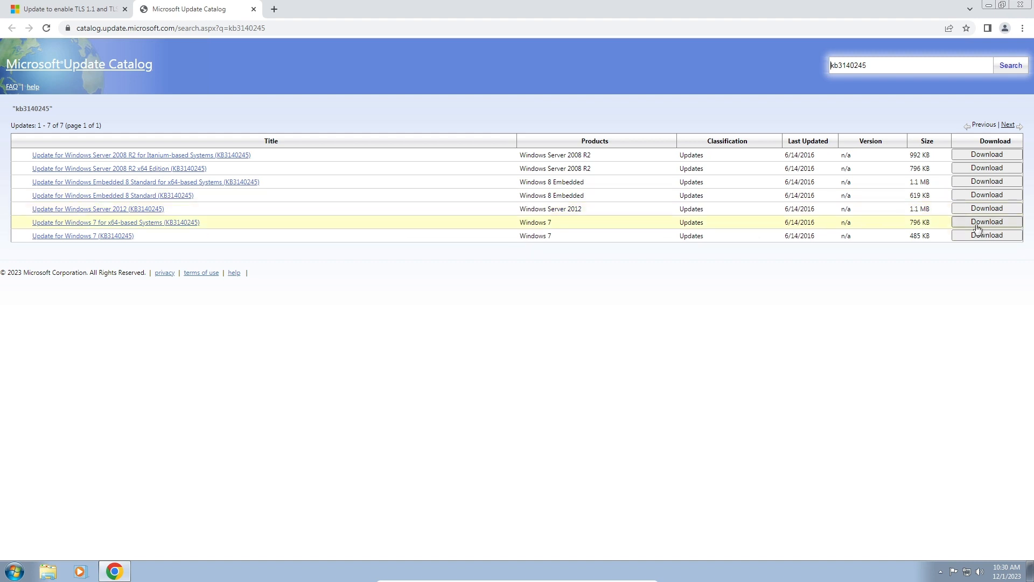
- Download the KB3140245 update package for Windows 7 x64-based Systems to the Desktop, and close the download window
click(1006, 223)
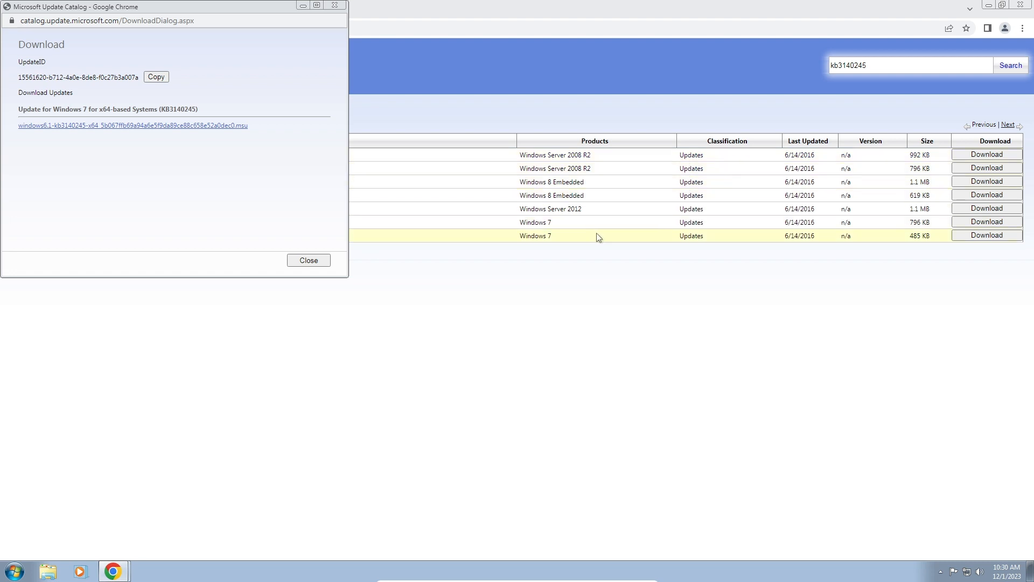
right_click(242, 127)
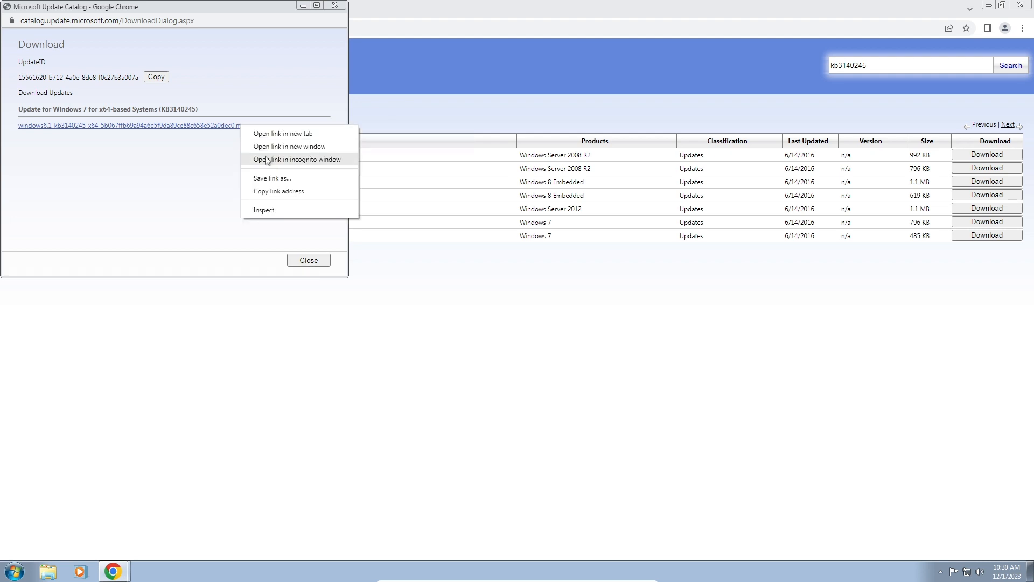
click(294, 178)
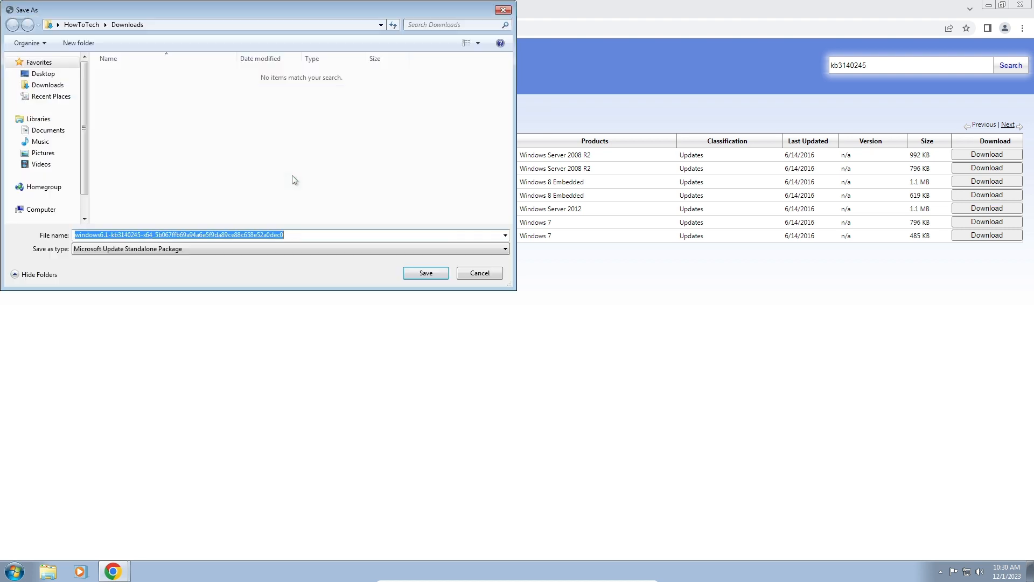
click(56, 75)
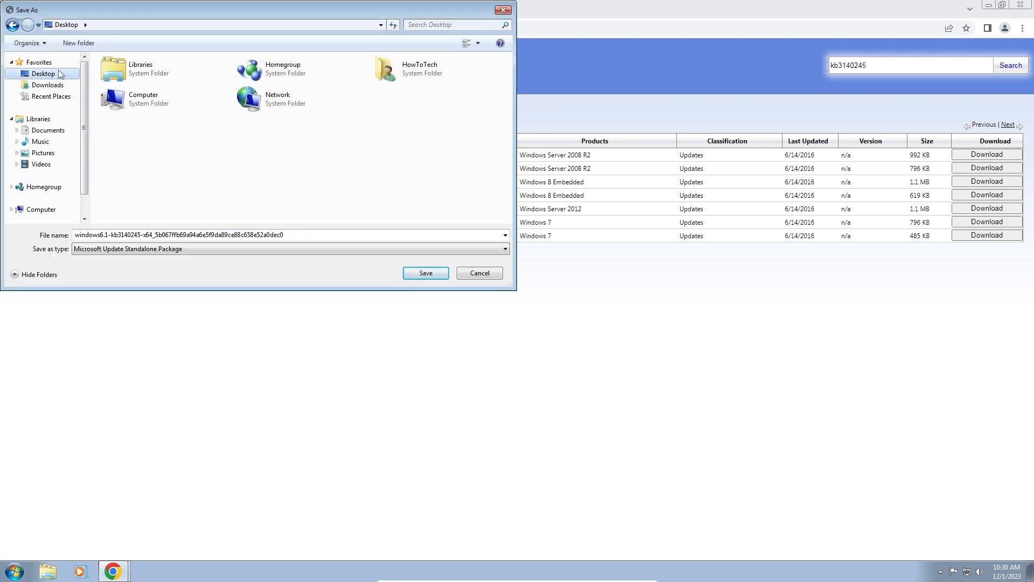
click(438, 274)
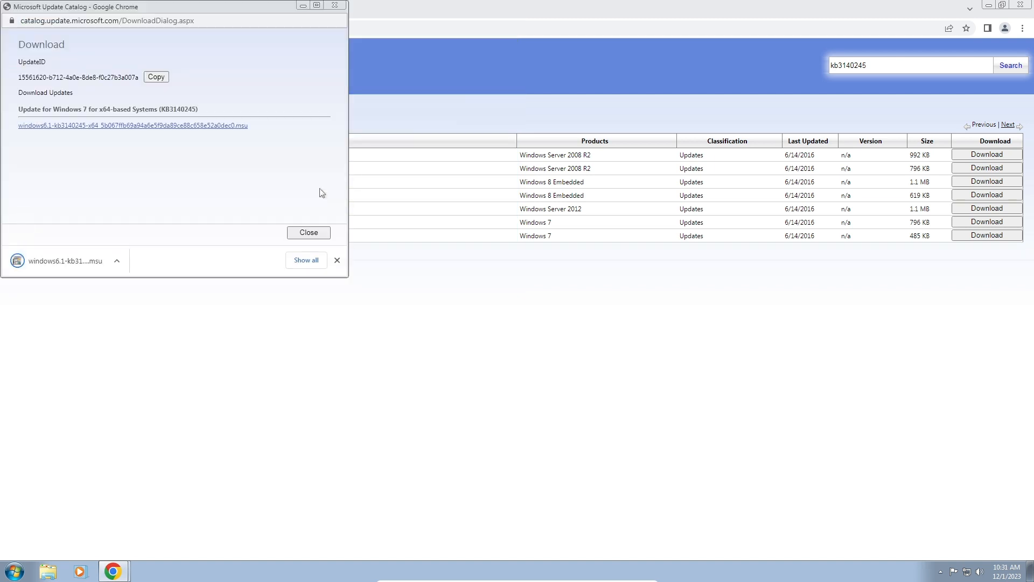
click(341, 6)
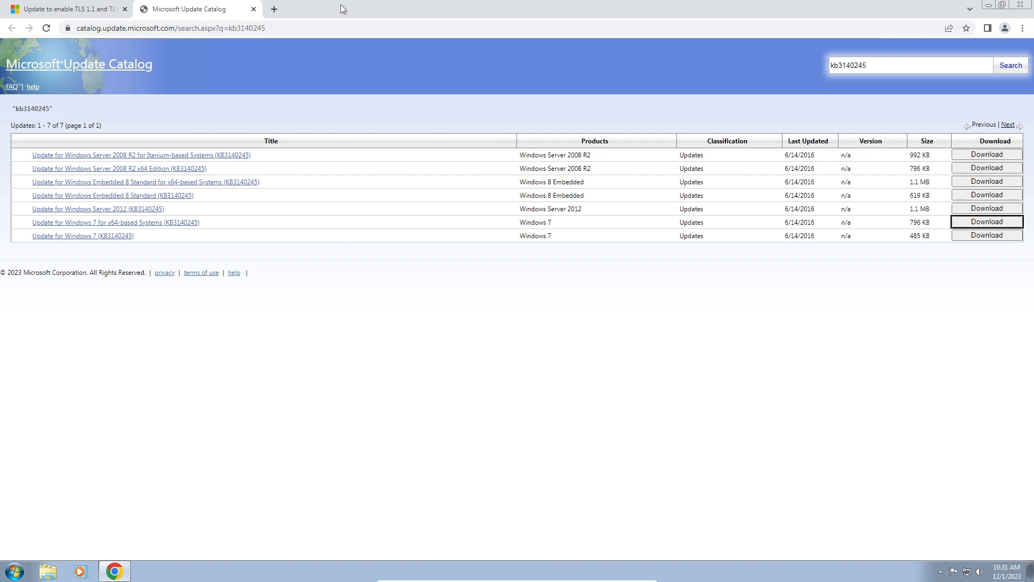
- Close the update catalog page and download the Easy fix installer from the TLS support article
click(61, 6)
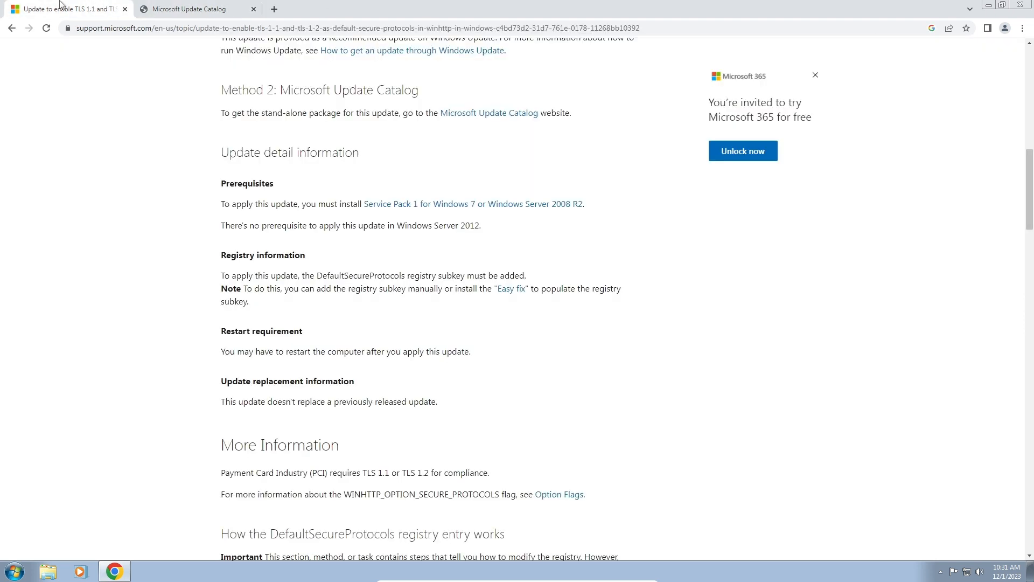
click(260, 8)
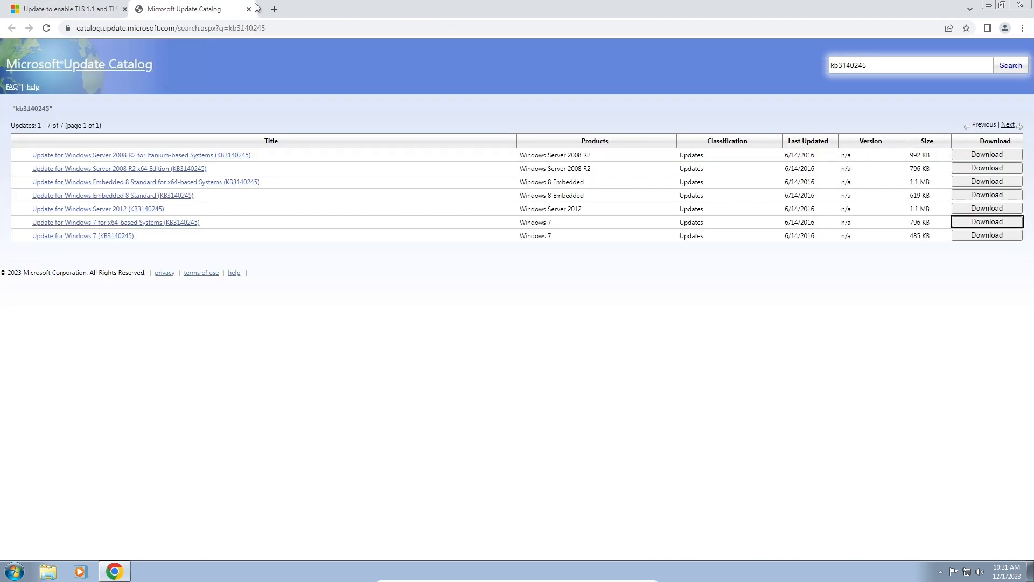
click(249, 8)
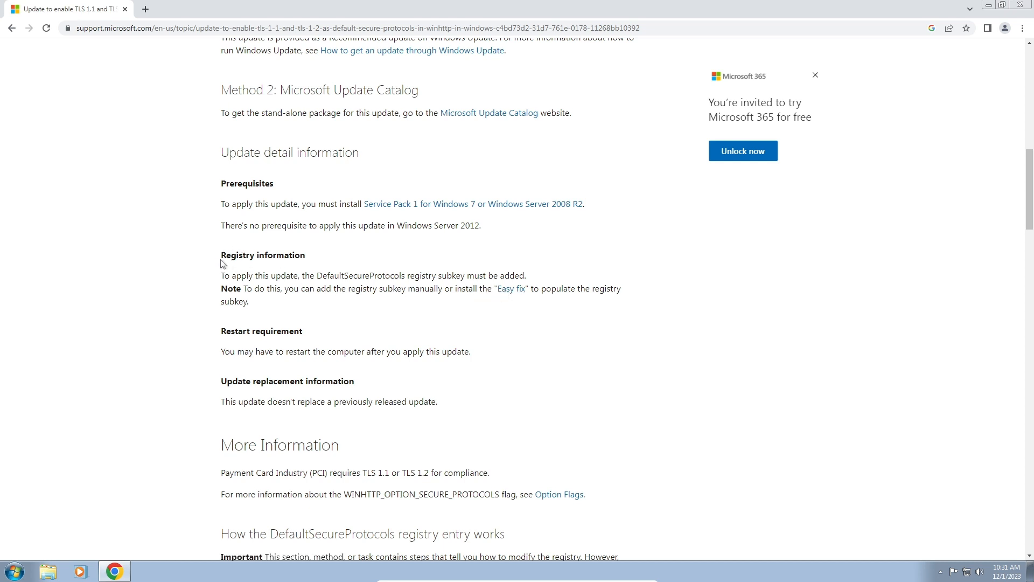
click(506, 290)
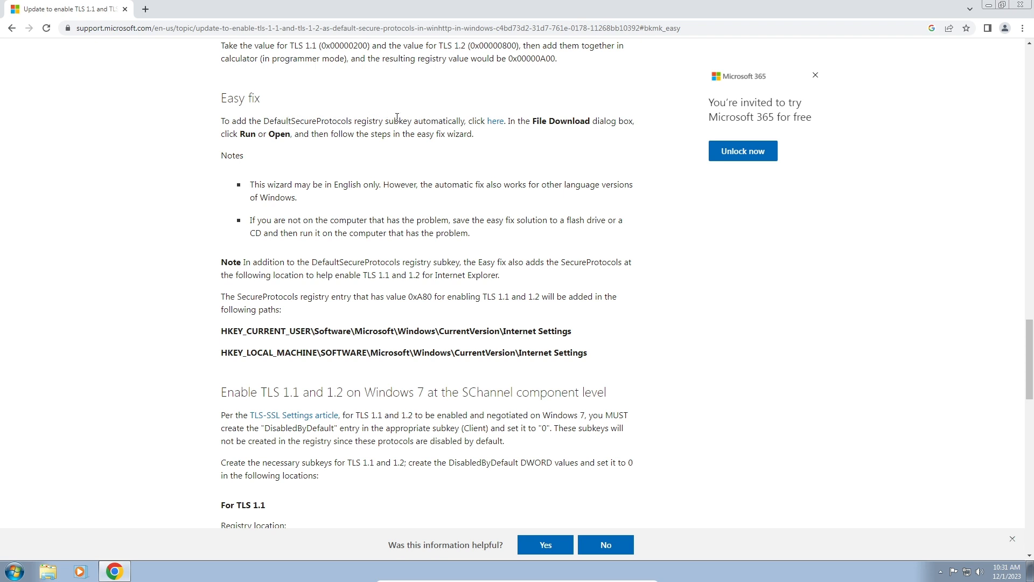
click(504, 122)
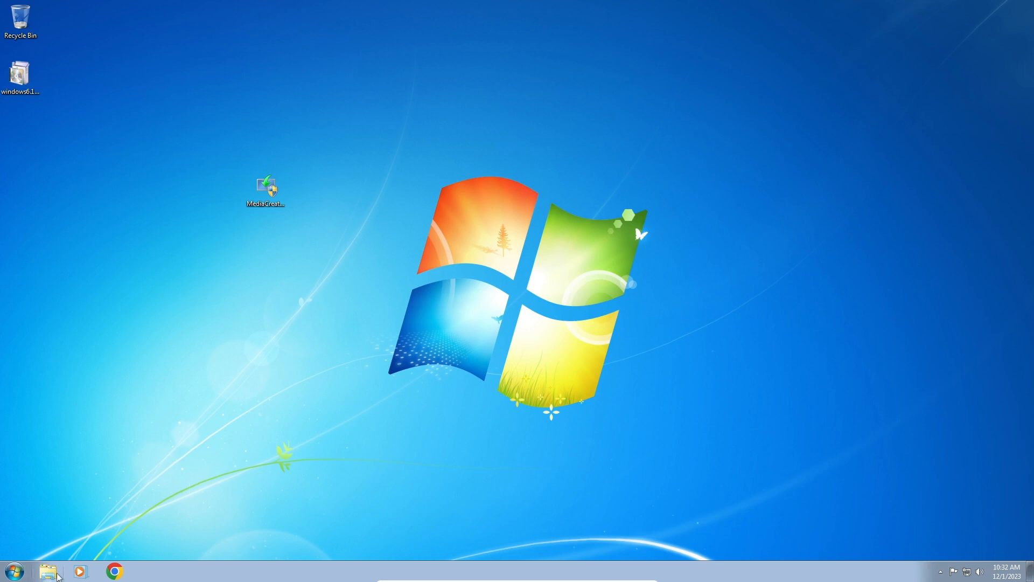
- Move MicrosoftEasyFix51044 from the Downloads folder to the desktop and close the folder window
click(48, 571)
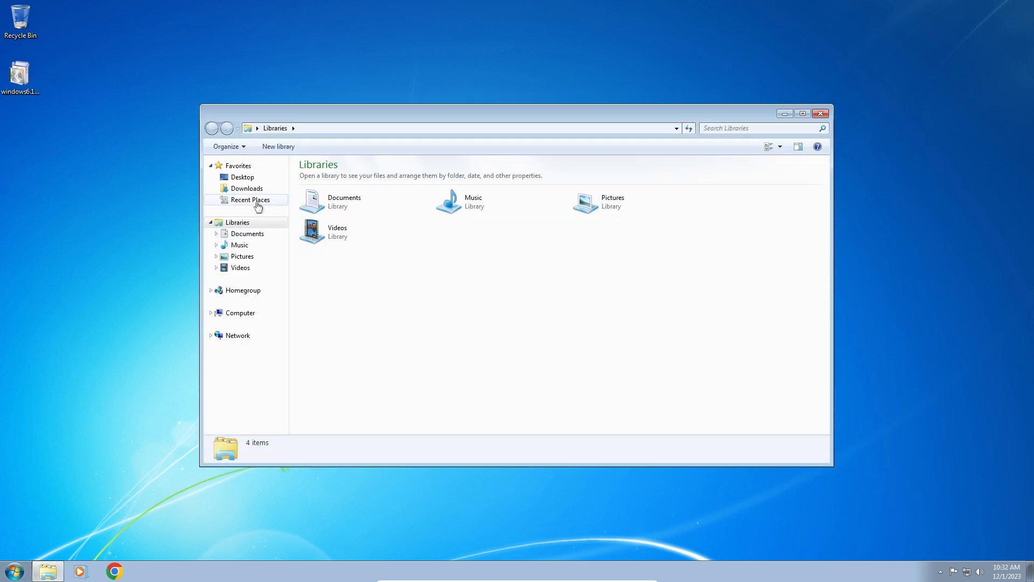
click(246, 189)
click(386, 178)
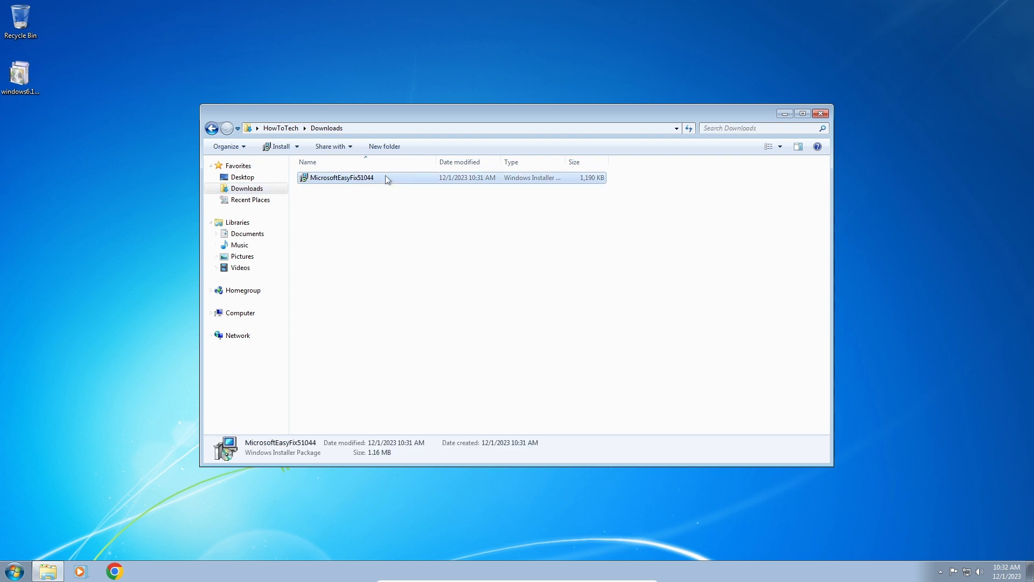
drag(386, 178, 113, 205)
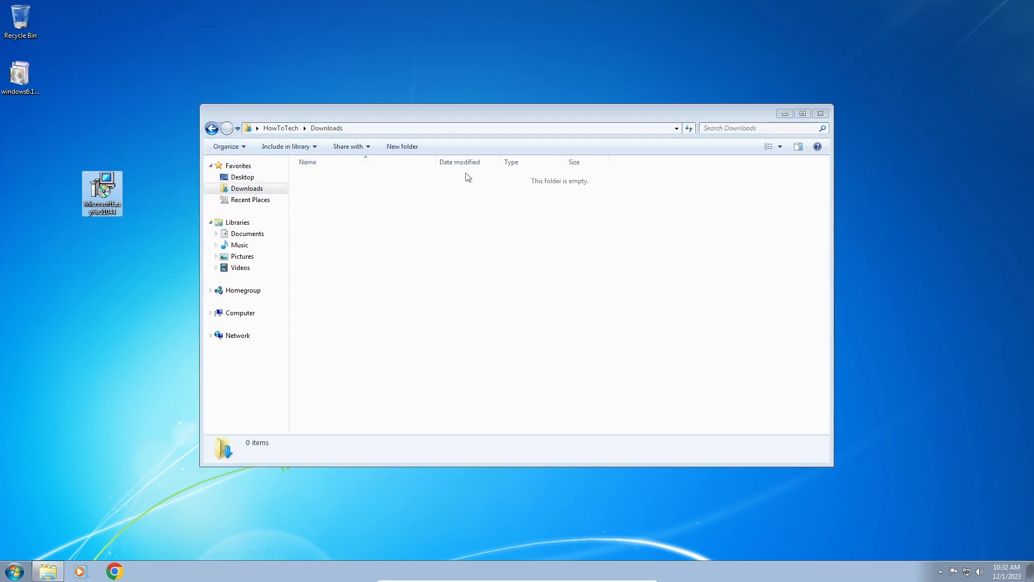
click(824, 113)
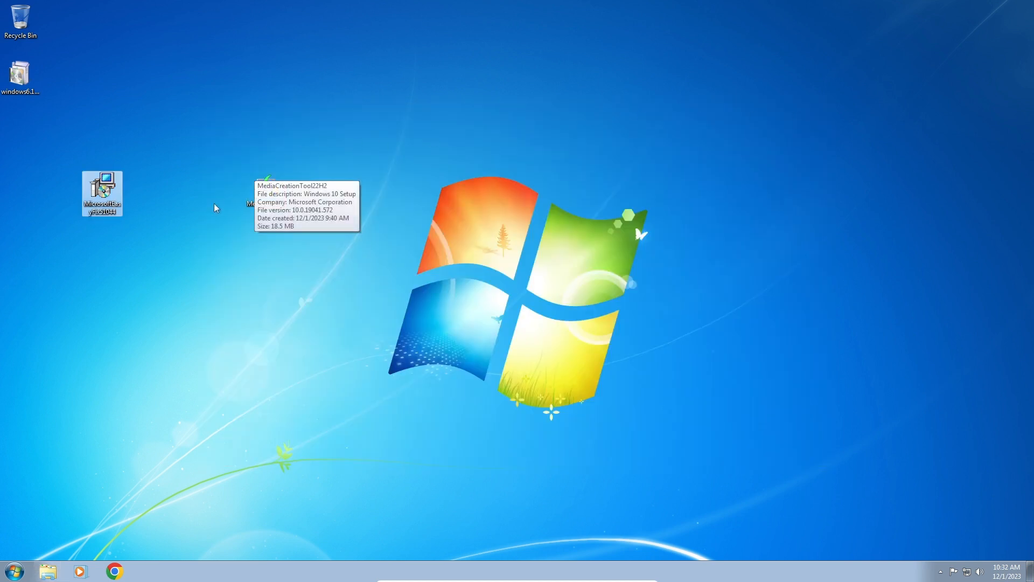
- Place the downloaded windows6.1-kb3140245 update package beside the Easy fix installer on the desktop
click(26, 72)
drag(25, 72, 150, 190)
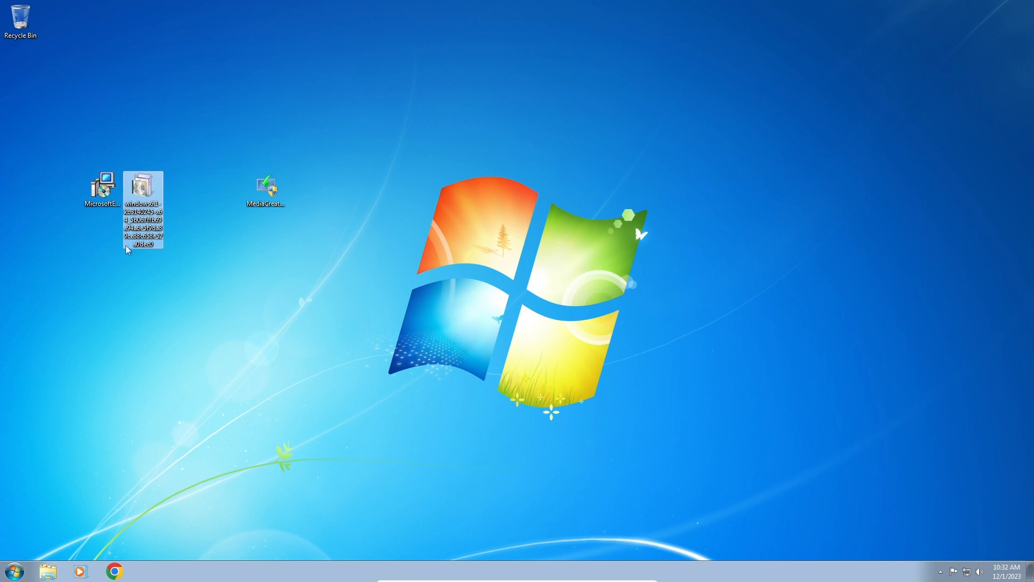
click(154, 300)
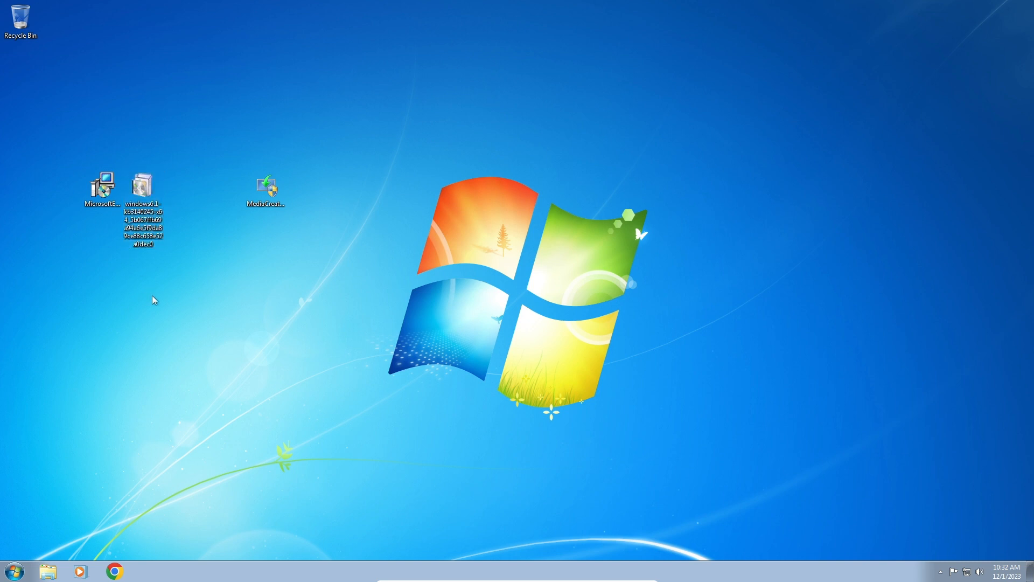
- Run MicrosoftEasyFix51044, accept the license terms, allow it to make changes, and close the wizard after it finishes
click(101, 193)
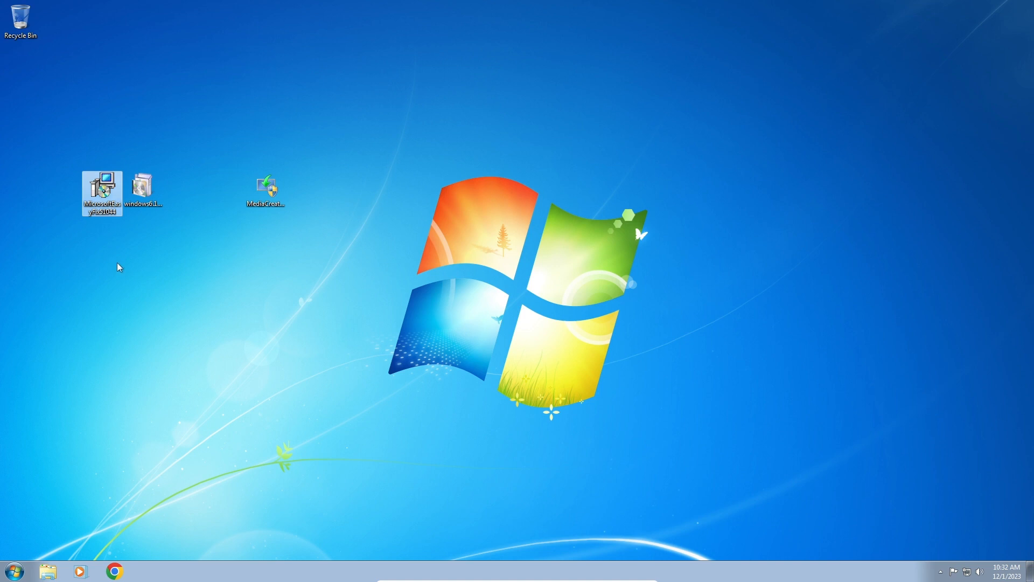
double_click(102, 190)
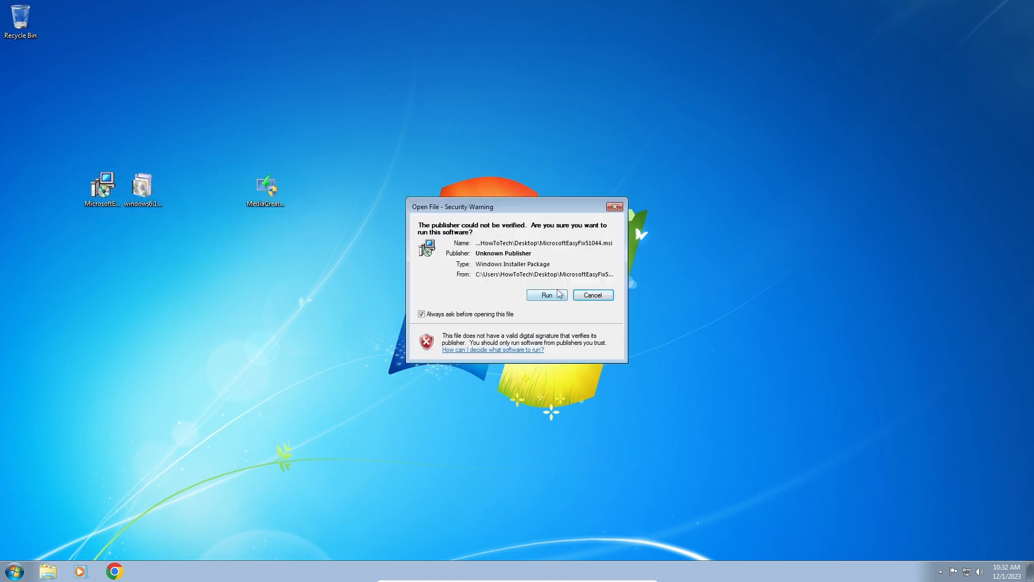
click(559, 292)
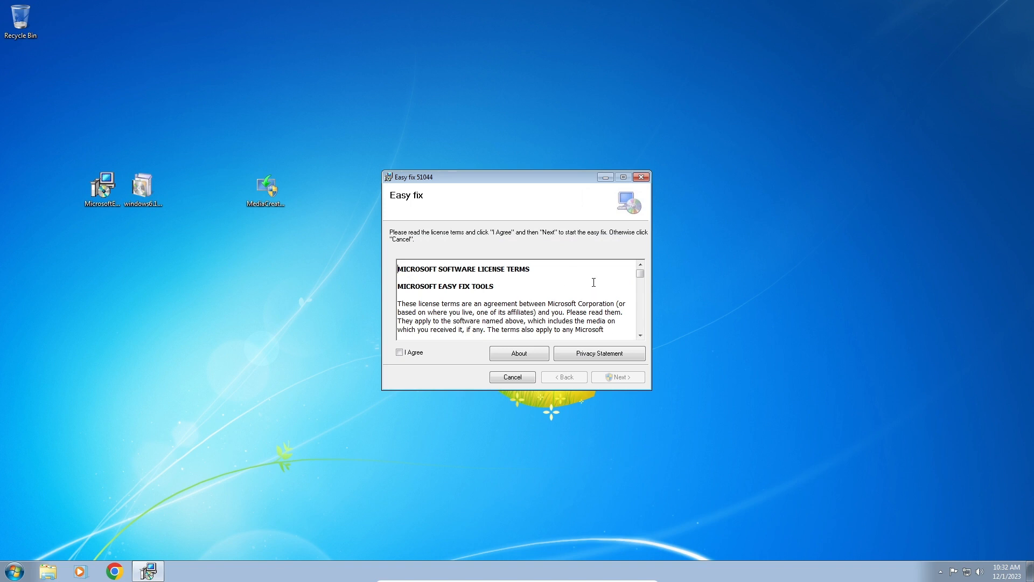
click(399, 352)
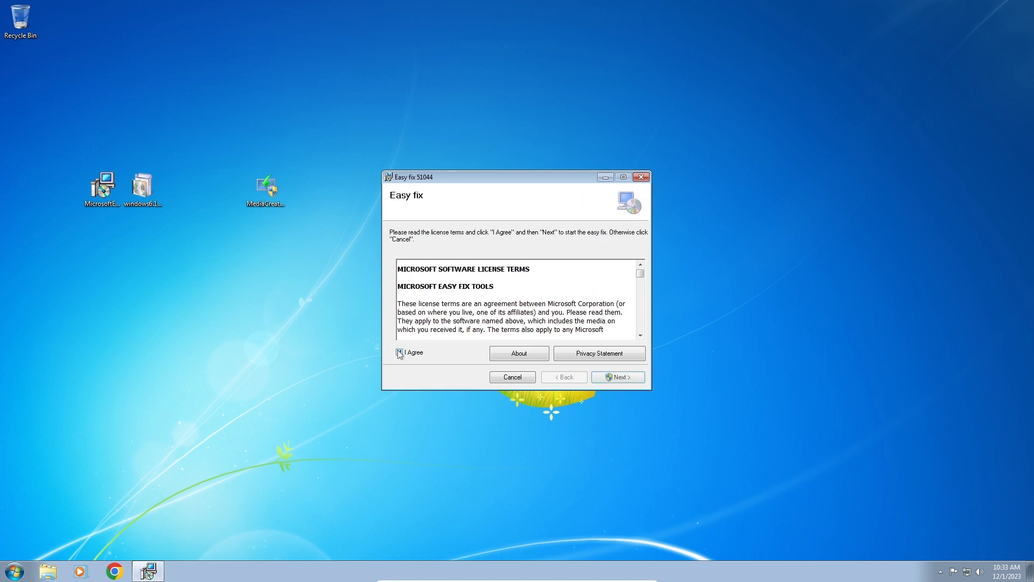
click(621, 377)
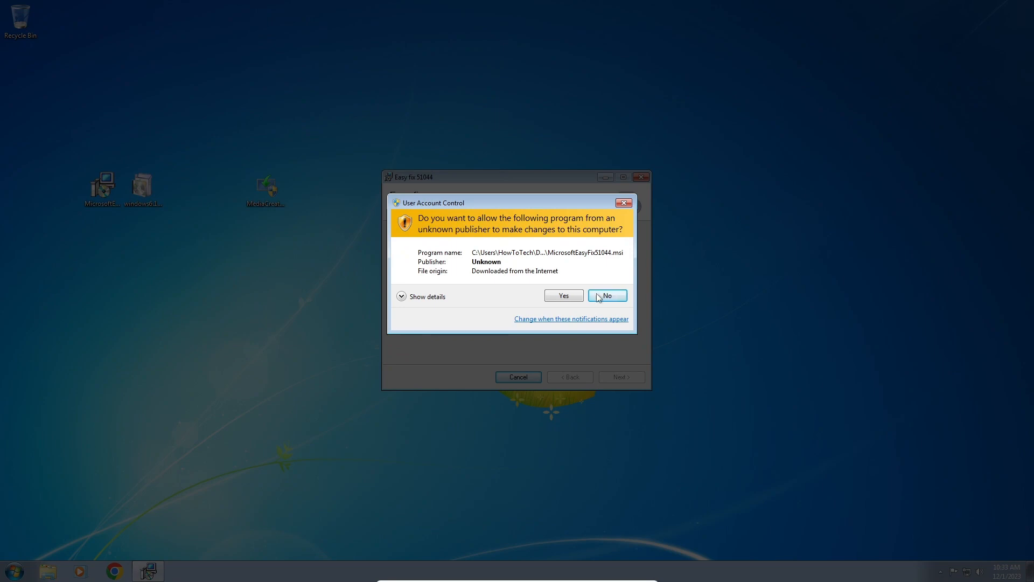
click(571, 295)
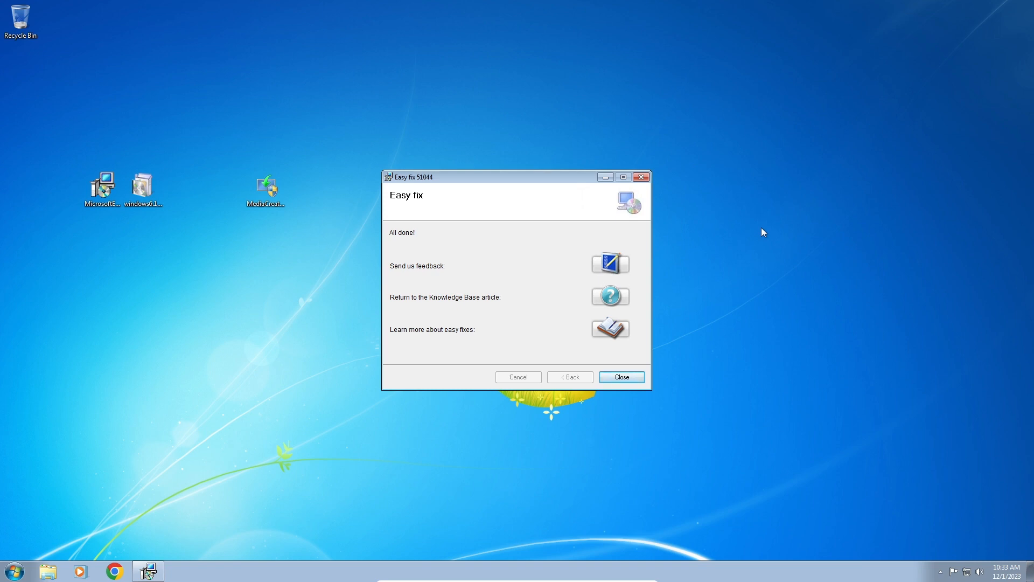
click(626, 375)
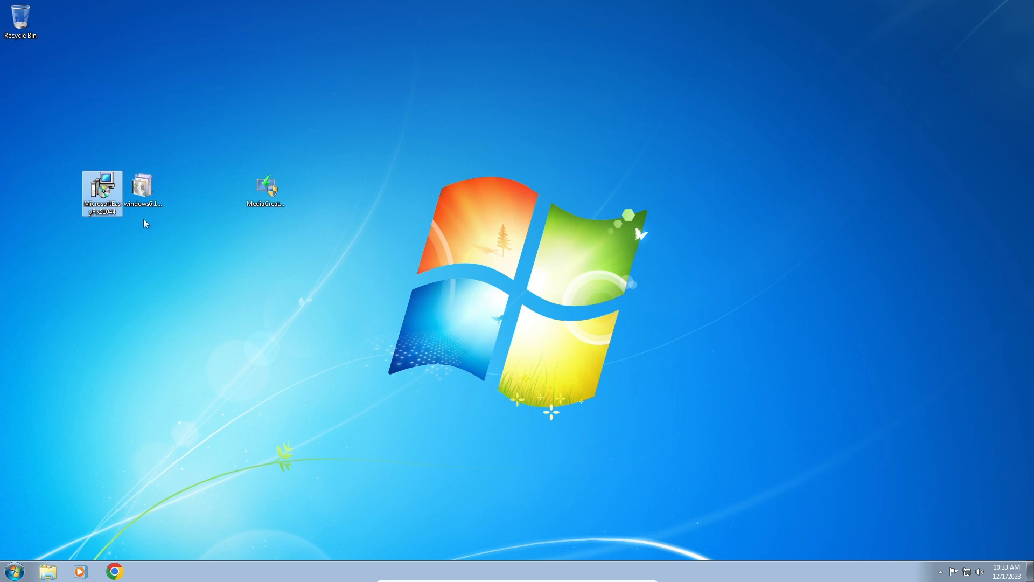
- Install the Windows update KB3140245 from the package on the desktop and restart the computer
double_click(142, 196)
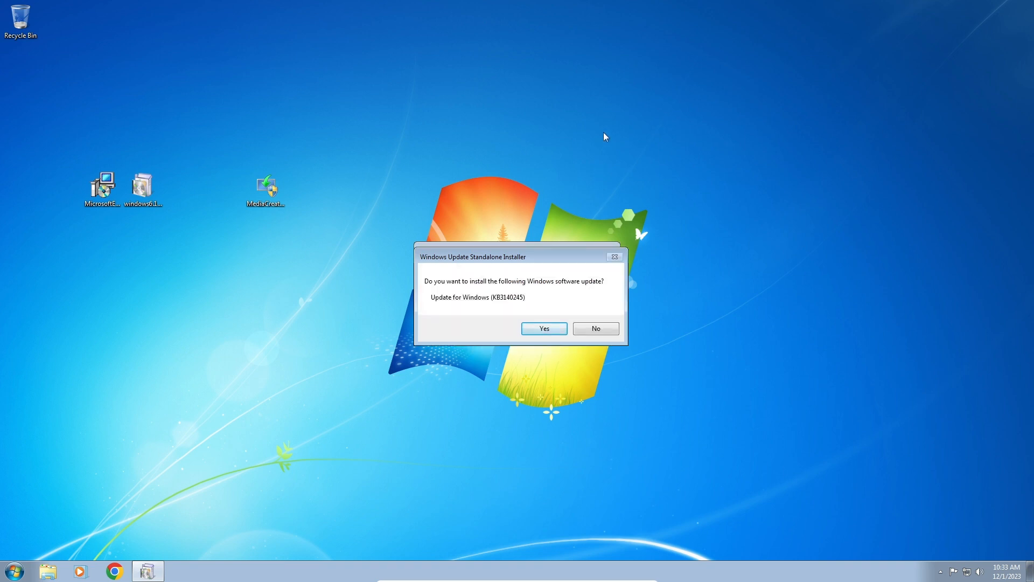
click(556, 330)
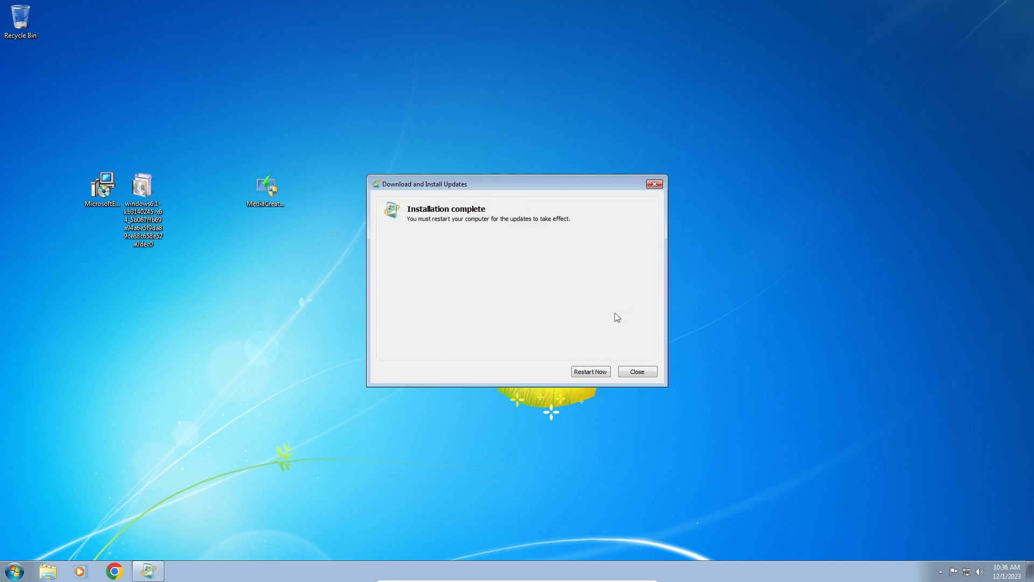
click(581, 374)
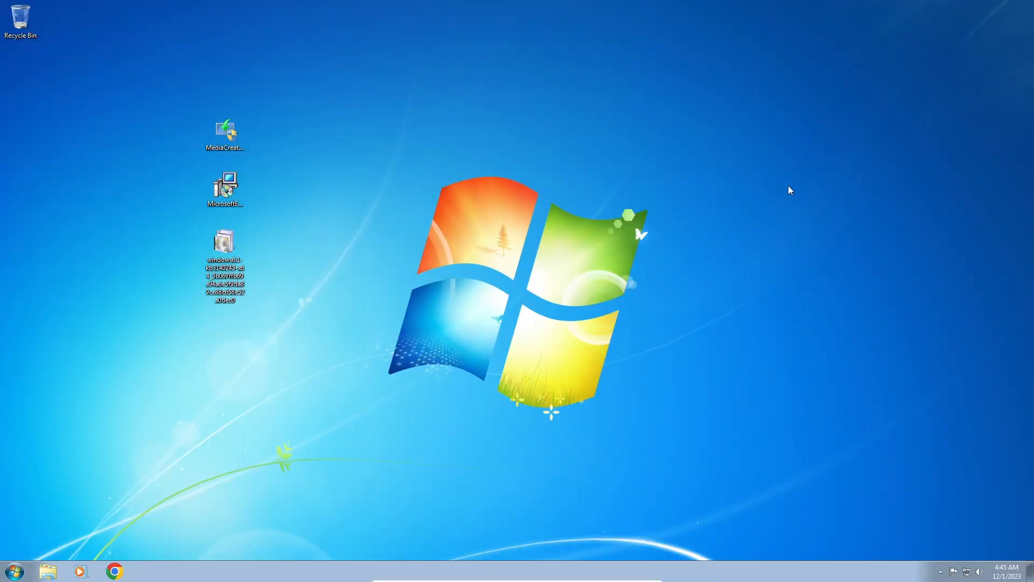
- Run MediaCreationTool22H2 as administrator, allow it to make changes, and continue past the Install Windows 10 page without joining the installation improvement program
right_click(229, 132)
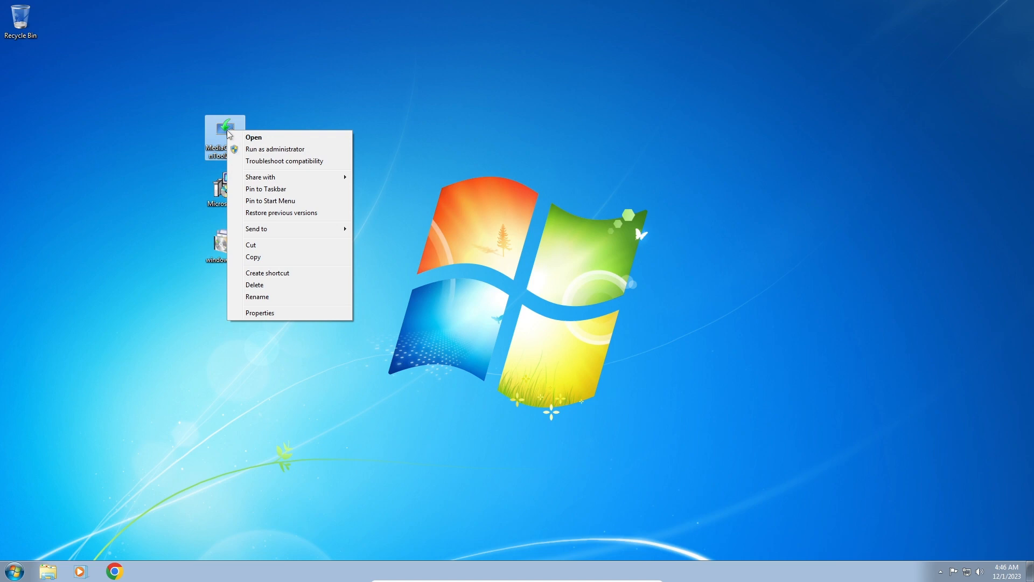
click(314, 150)
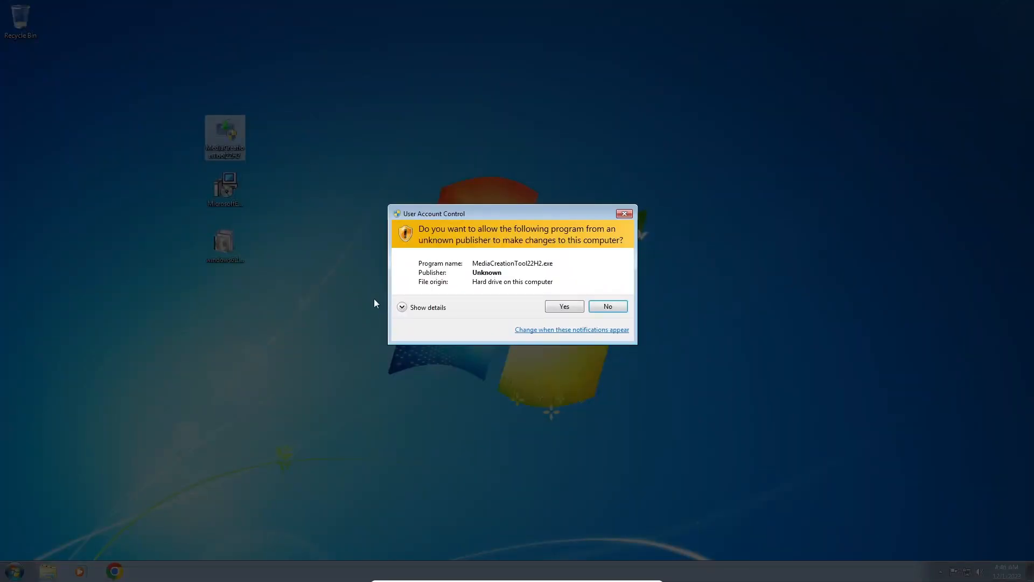
click(571, 306)
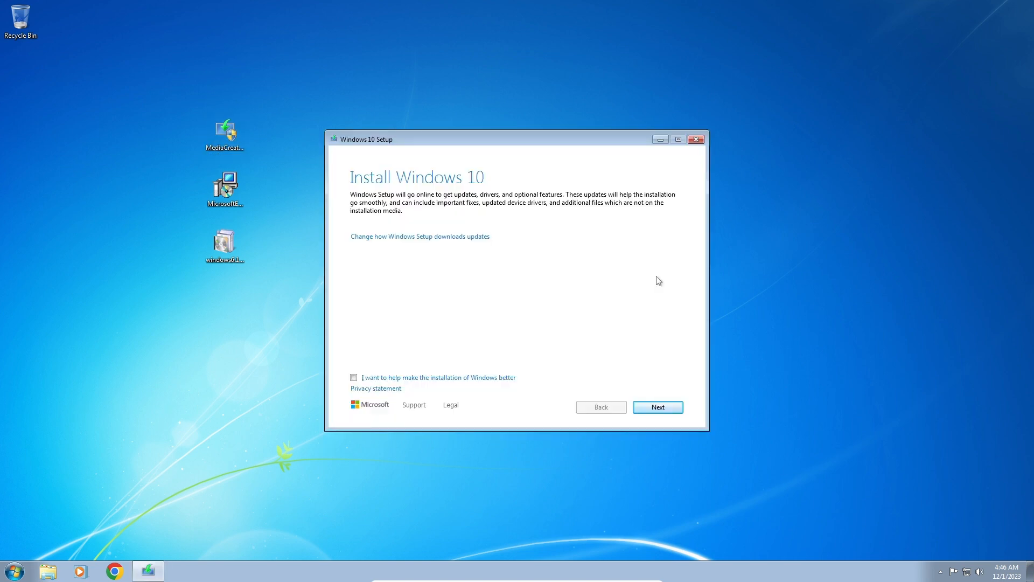
click(668, 412)
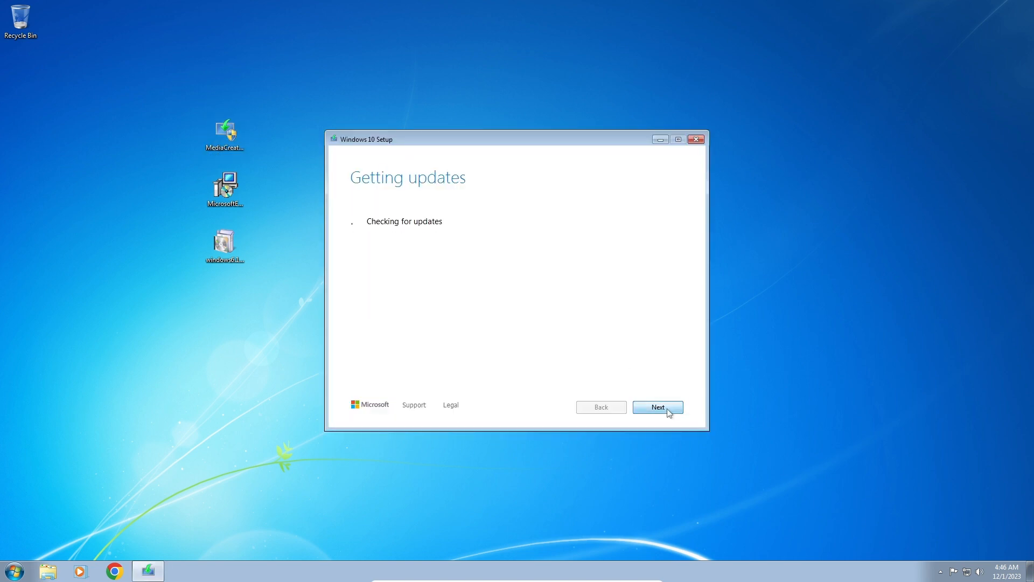